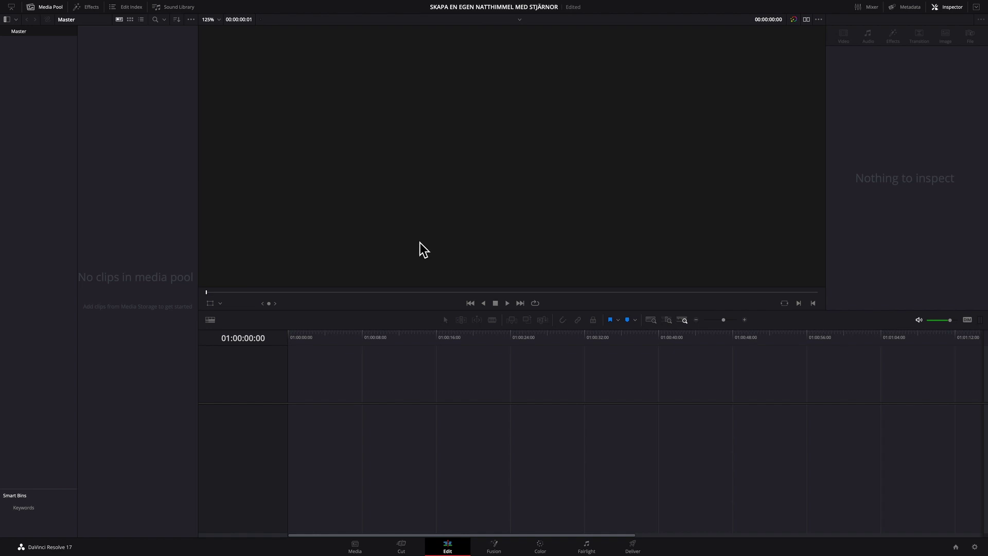
Open the Effects library's Toolbox Generators and scroll down to the Fusion Generators.
click(90, 8)
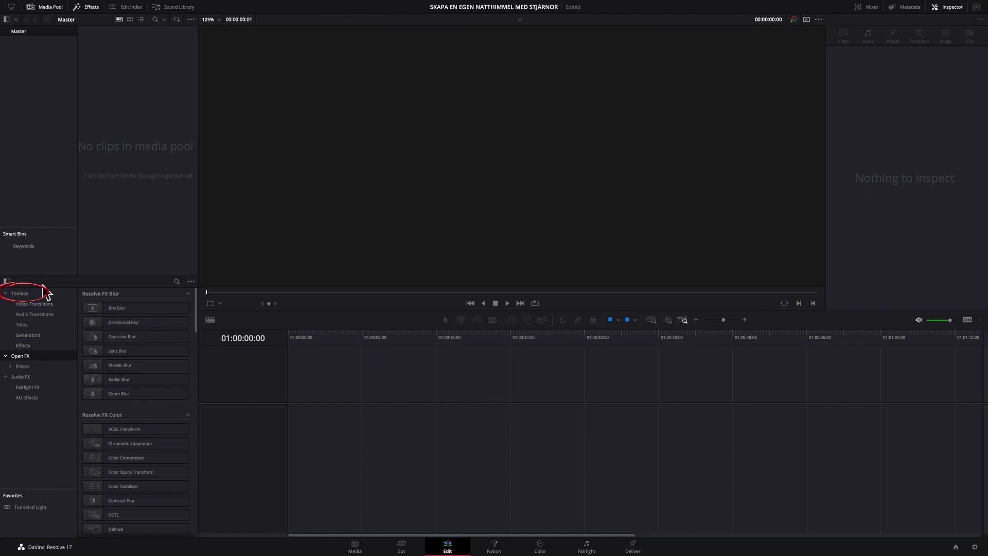
click(21, 294)
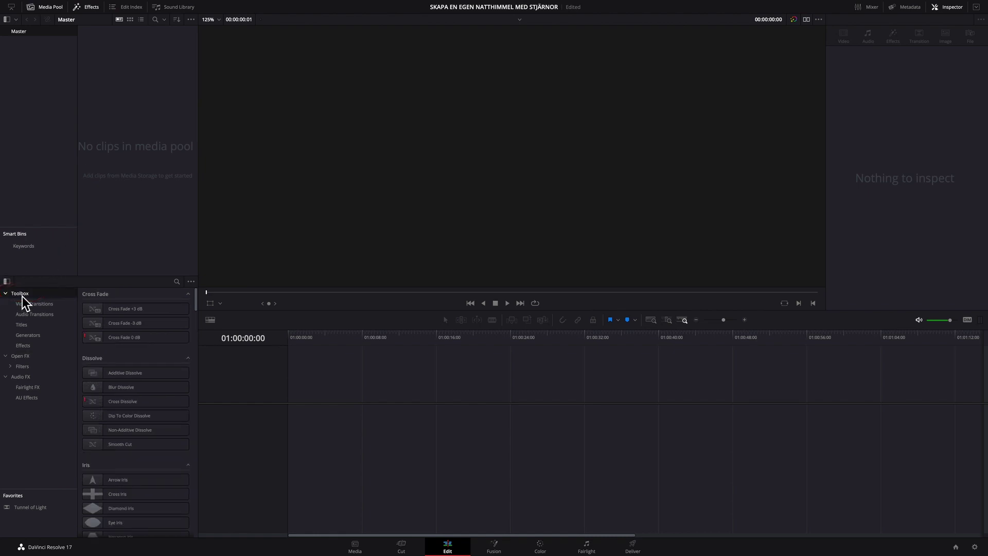
click(37, 339)
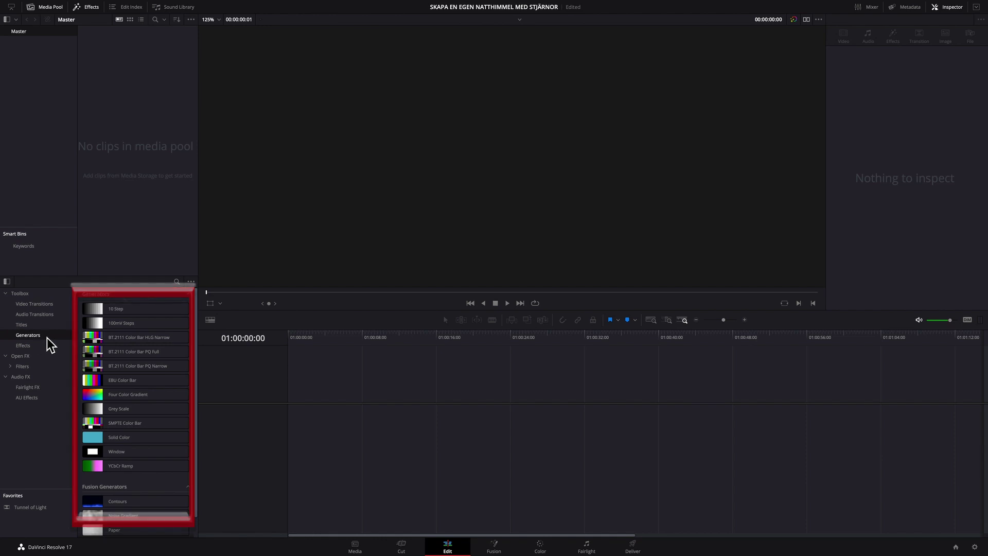
scroll(138, 350, down, 1)
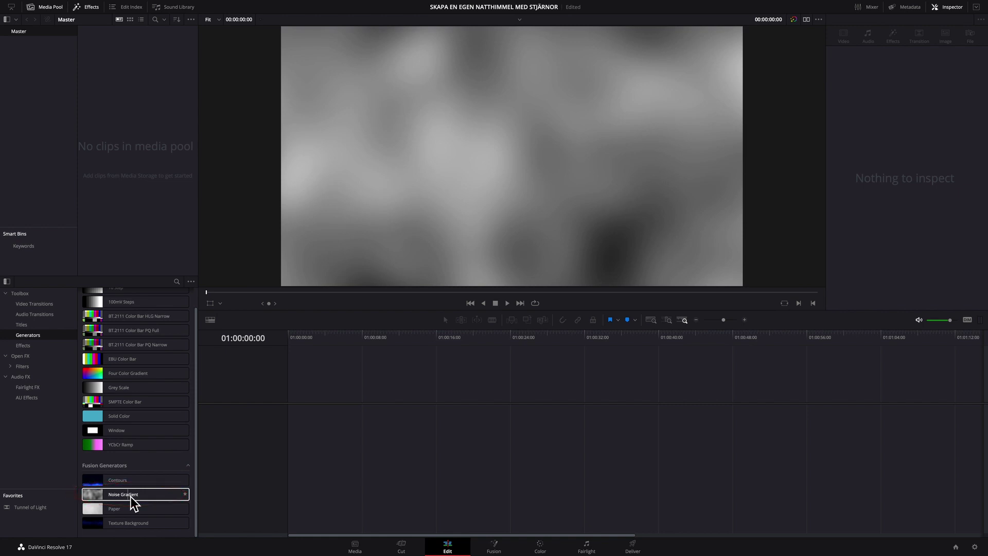
Add a Noise Gradient clip to V1 of Timeline 1 and select it to show its settings.
mouse_move(130, 496)
mouse_down()
mouse_move(316, 406)
mouse_move(294, 406)
mouse_up()
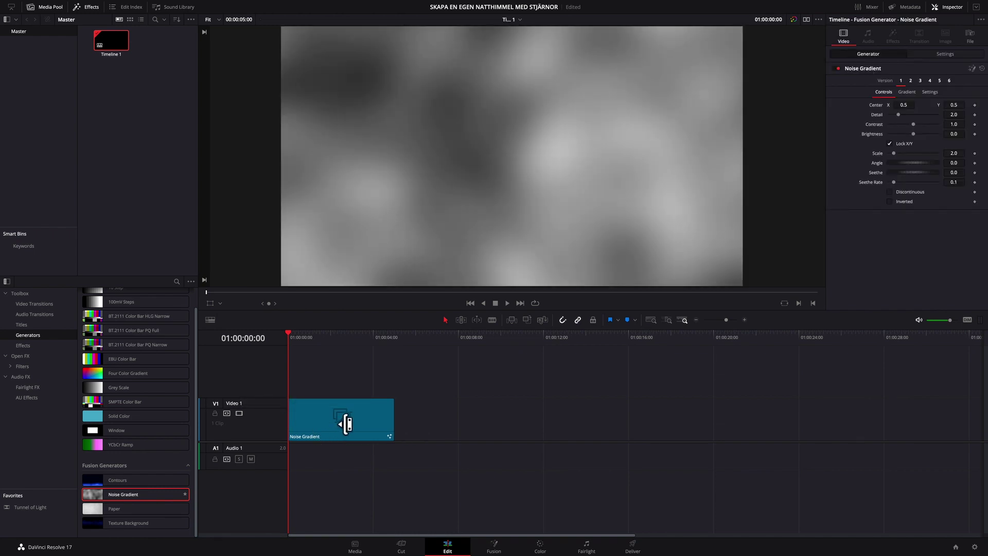
click(334, 418)
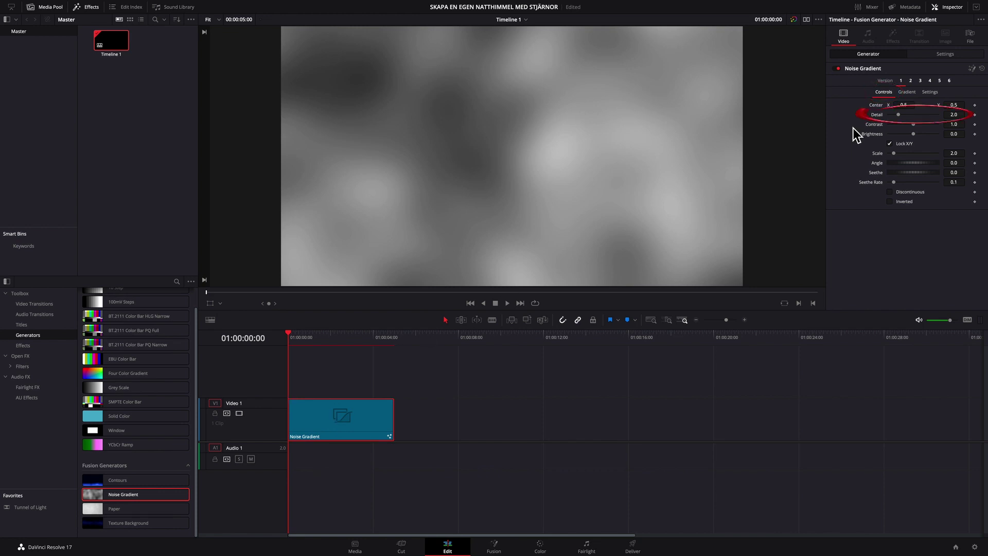
Set the Noise Gradient's Detail to 1.5 and lower Brightness to -1.0.
drag(898, 114, 897, 114)
click(953, 114)
text(1.03)
key(Return)
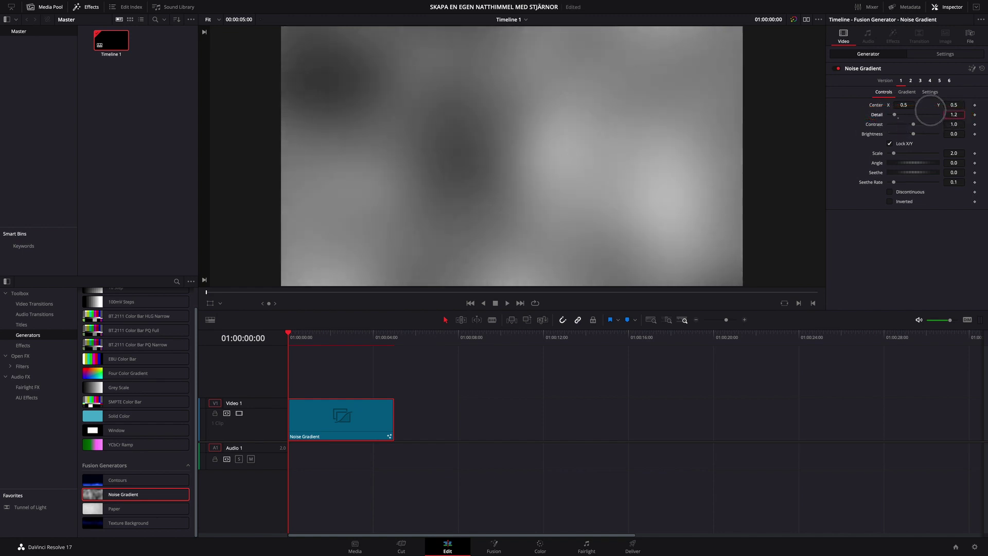
drag(924, 109, 925, 109)
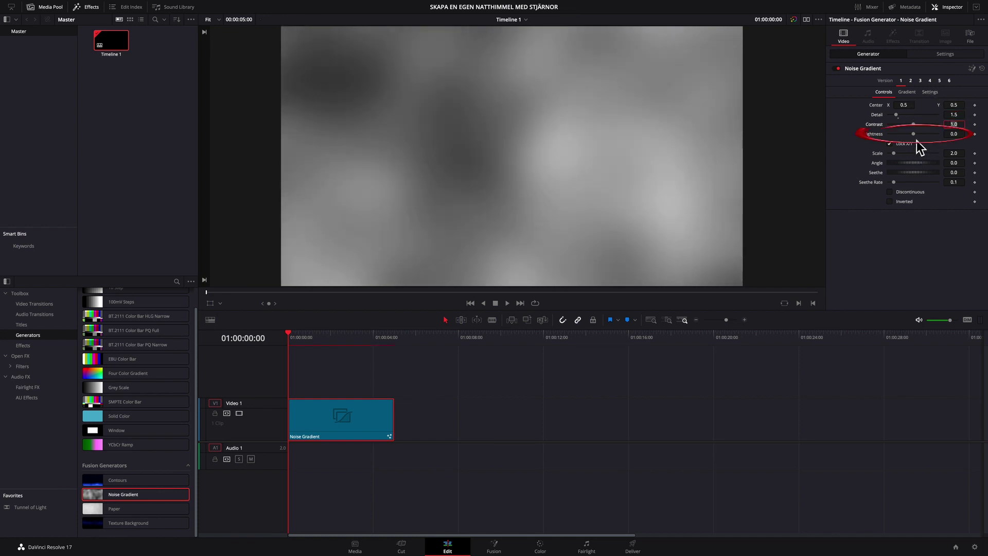
drag(913, 135, 892, 136)
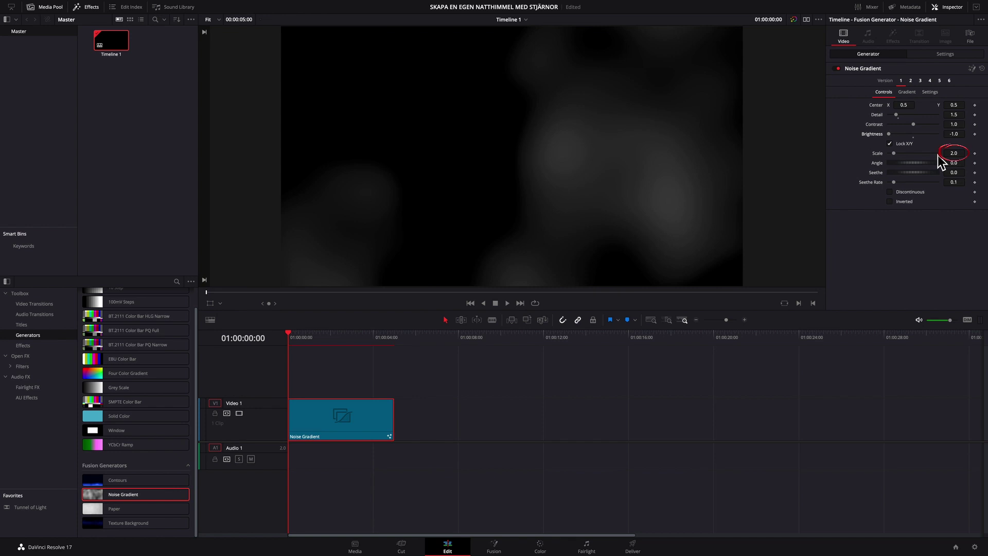
Set the Noise Gradient Scale to 100.0 to produce fine grey specks.
drag(947, 153, 954, 155)
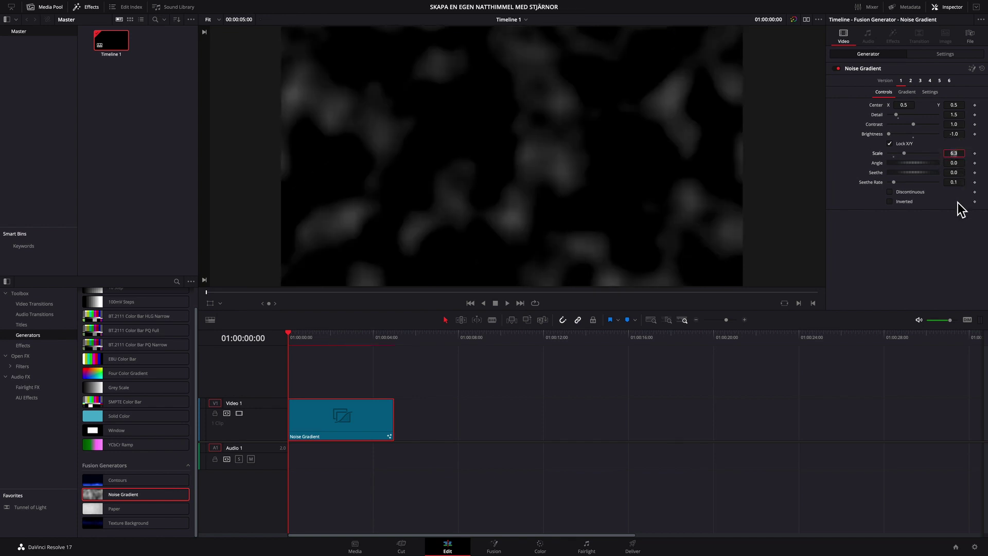
text(1)
text(000)
key(Tab)
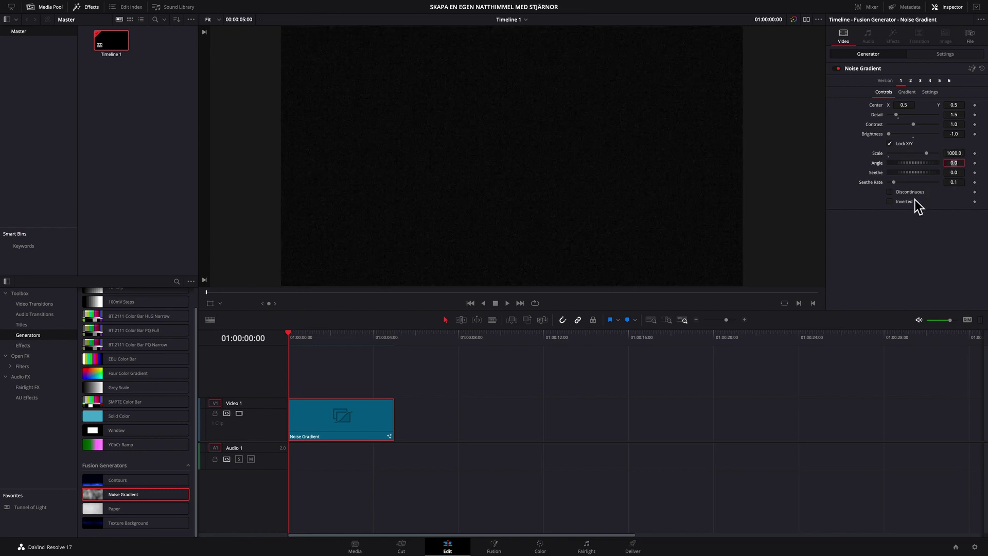
key(ctrl+z)
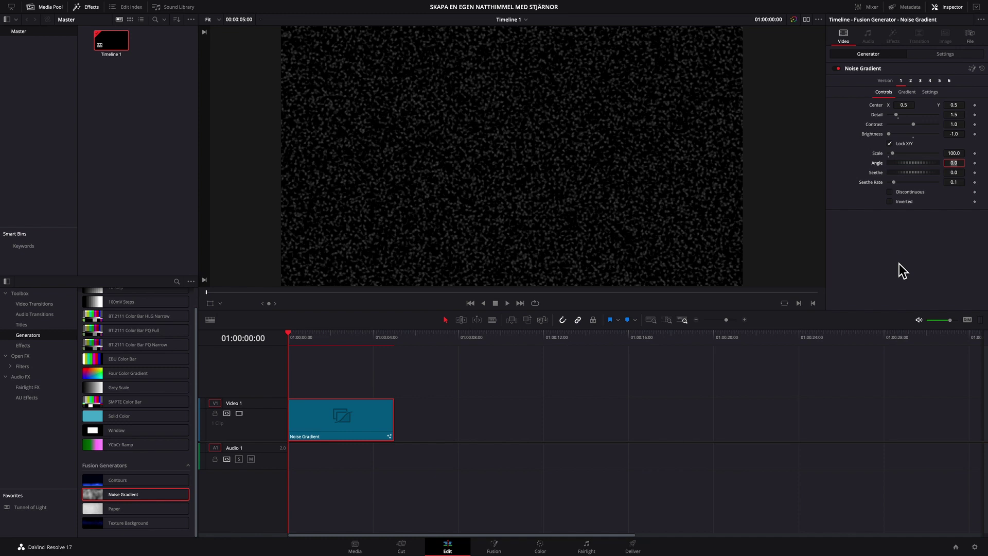
Change the gradient's dark stop to deep navy (R 0.011764, G 0.003921, B 0.278431).
click(912, 94)
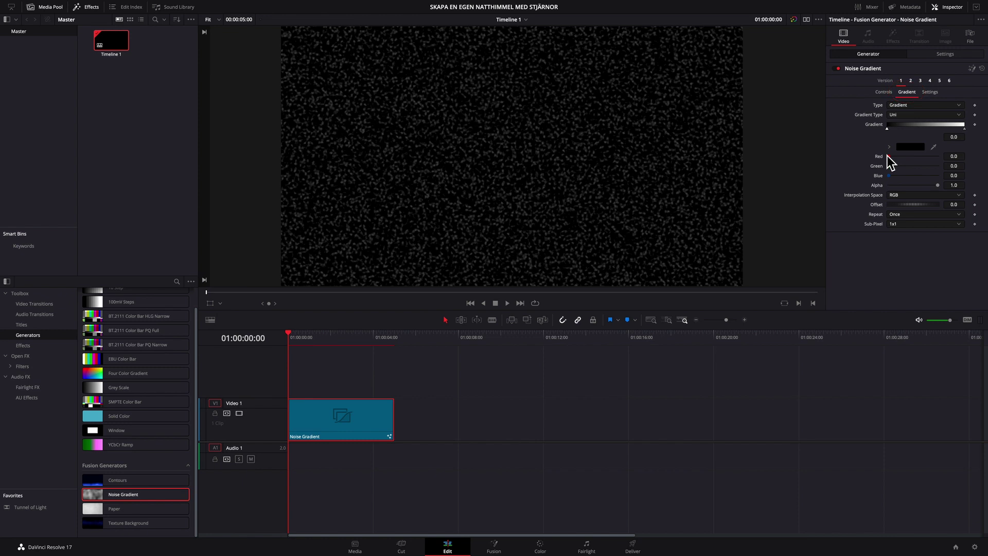
click(907, 147)
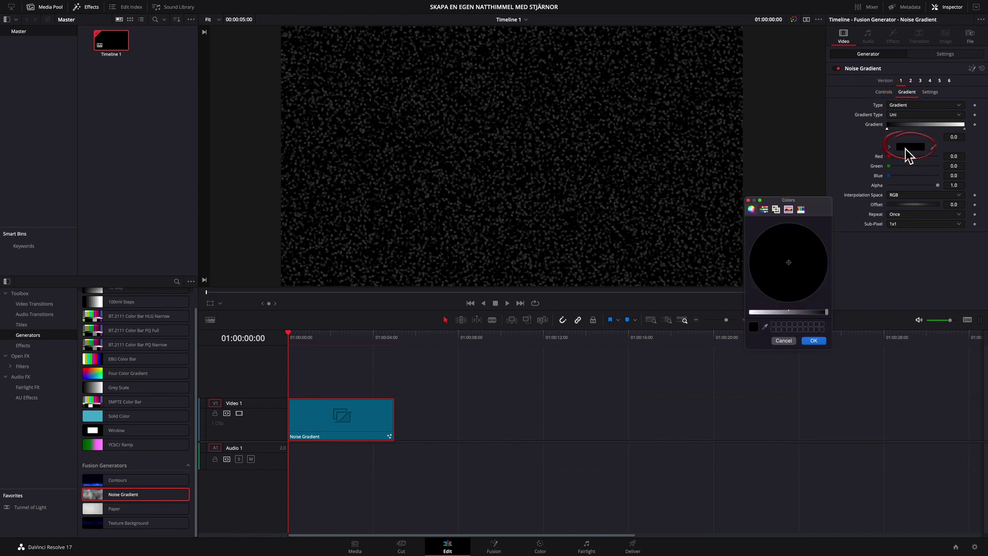
click(752, 210)
click(827, 312)
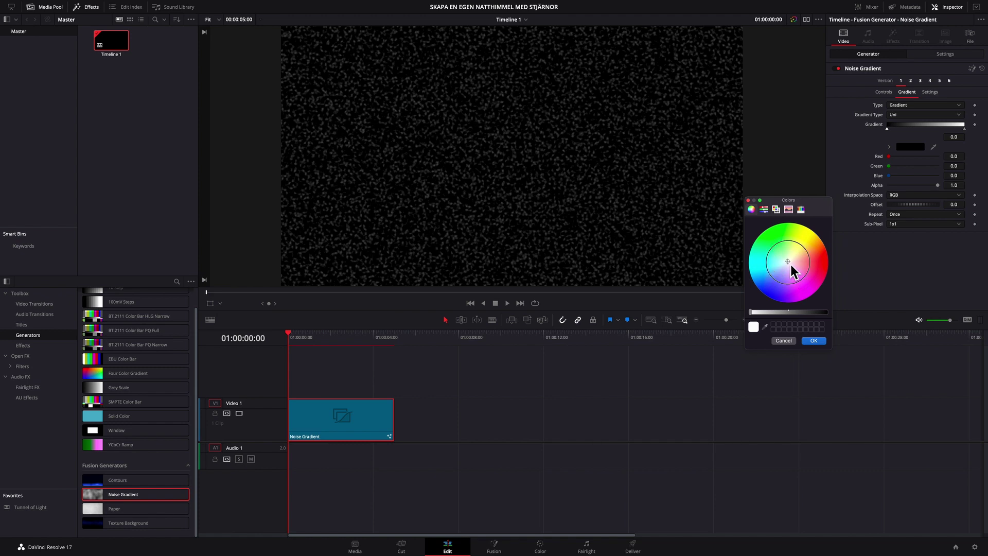
drag(791, 265, 773, 300)
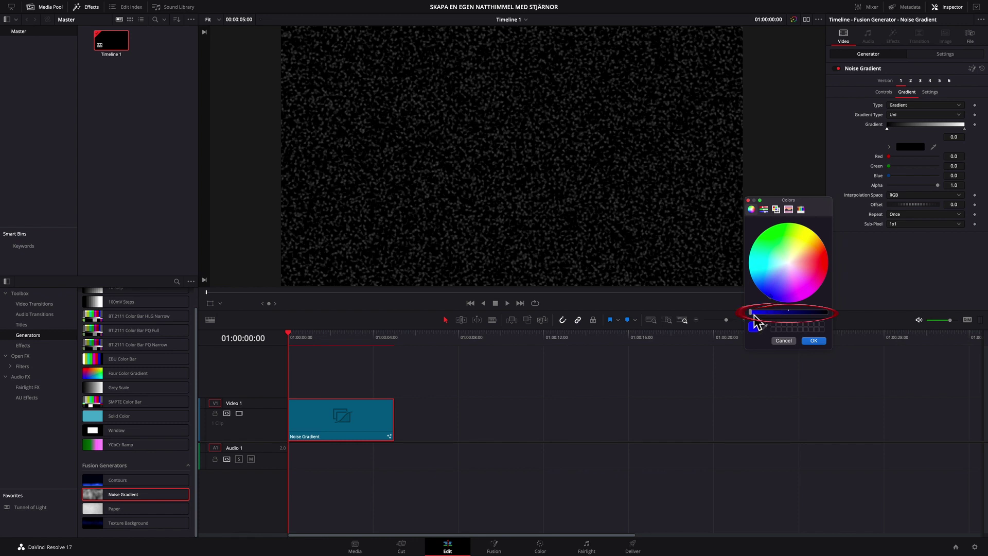
drag(753, 312, 806, 312)
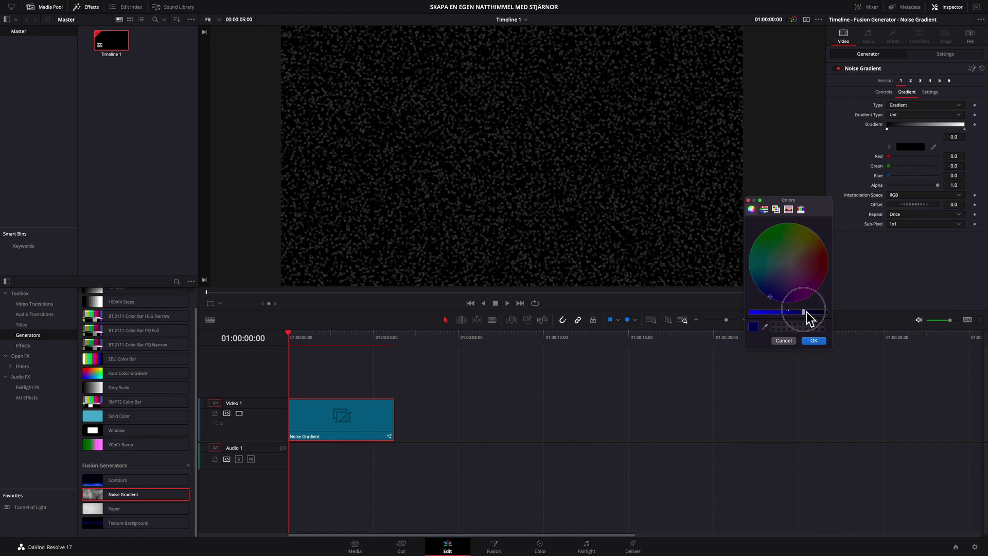
drag(806, 312, 807, 313)
click(811, 341)
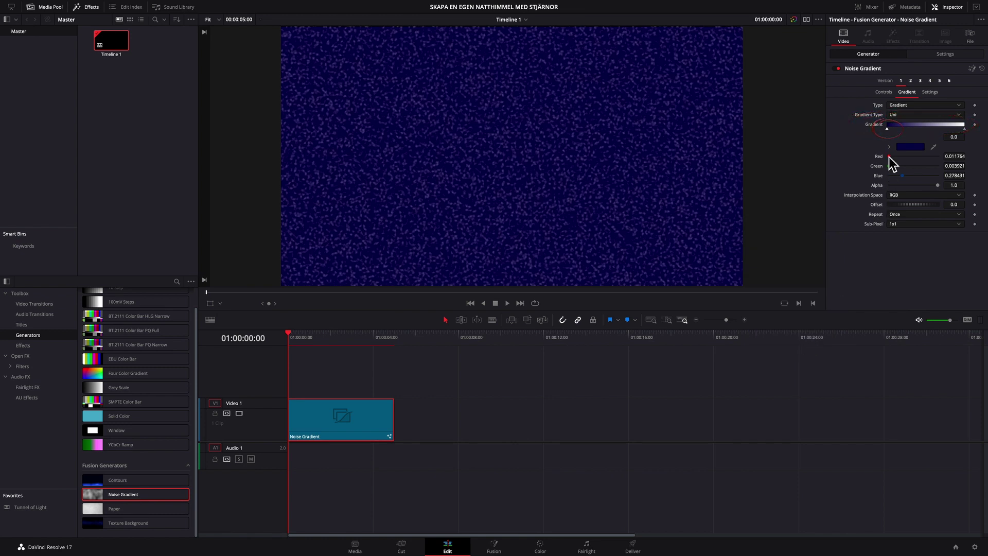
Move the navy gradient stop to position 0.22.
drag(886, 128, 908, 129)
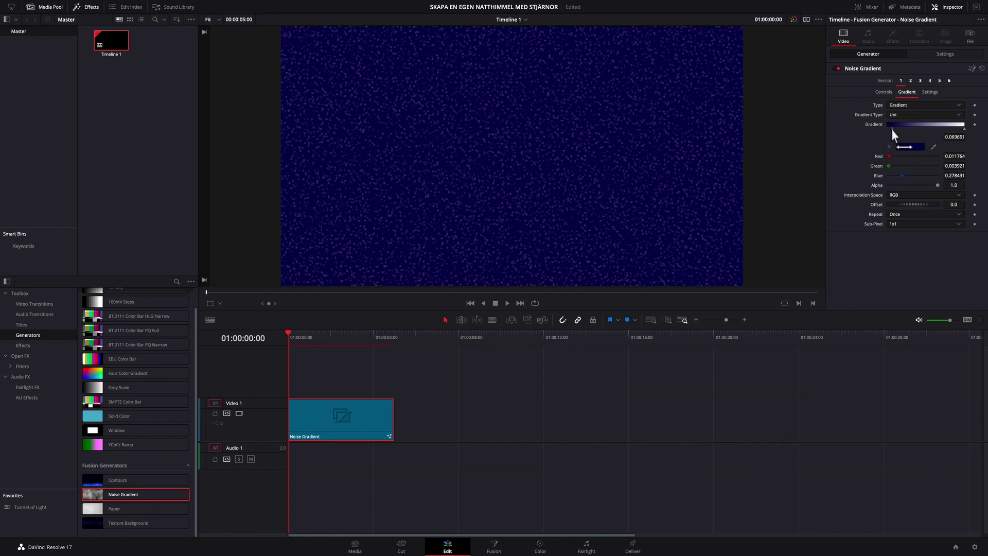
click(953, 136)
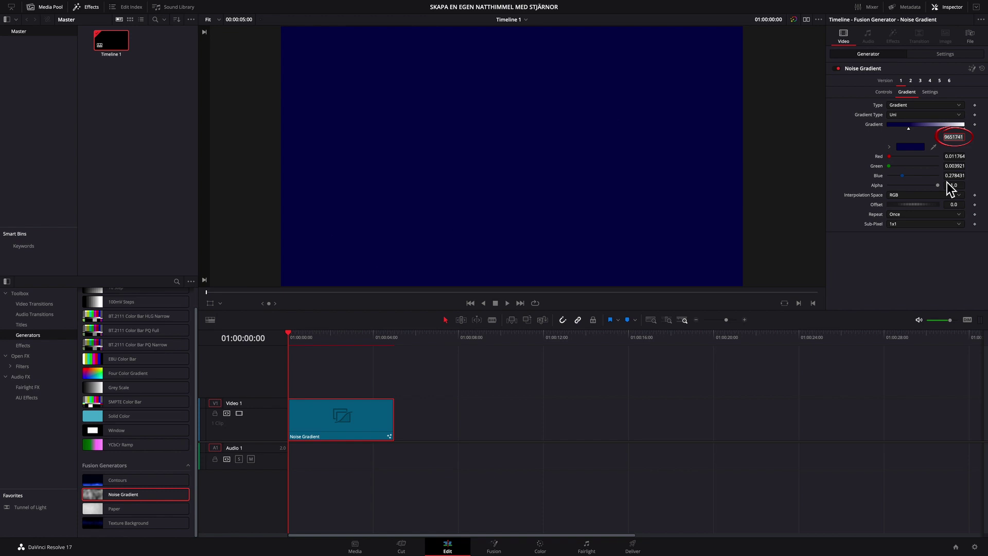
text(0.)
text(22)
key(Tab)
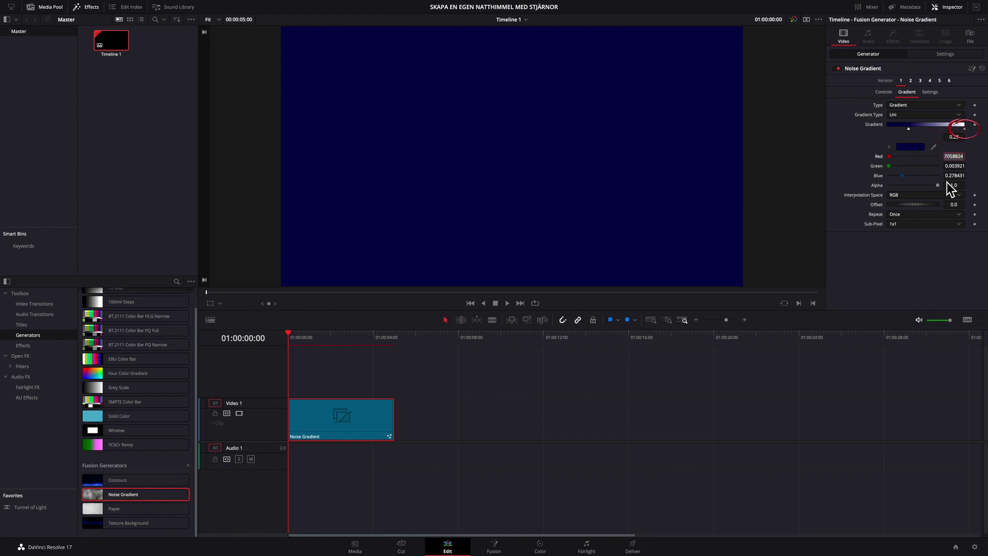
Move the white gradient stop to position 0.35.
click(960, 128)
drag(929, 130, 917, 129)
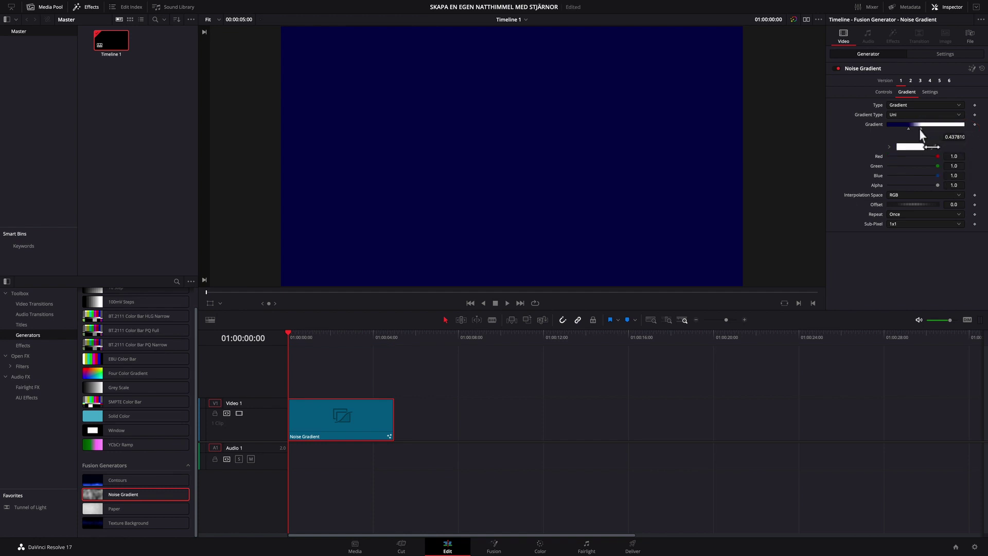
click(960, 139)
text(0.3)
text(5)
key(Tab)
Set Contrast to 1.19 and Brightness to -0.98, then preview playback and return to start.
click(888, 95)
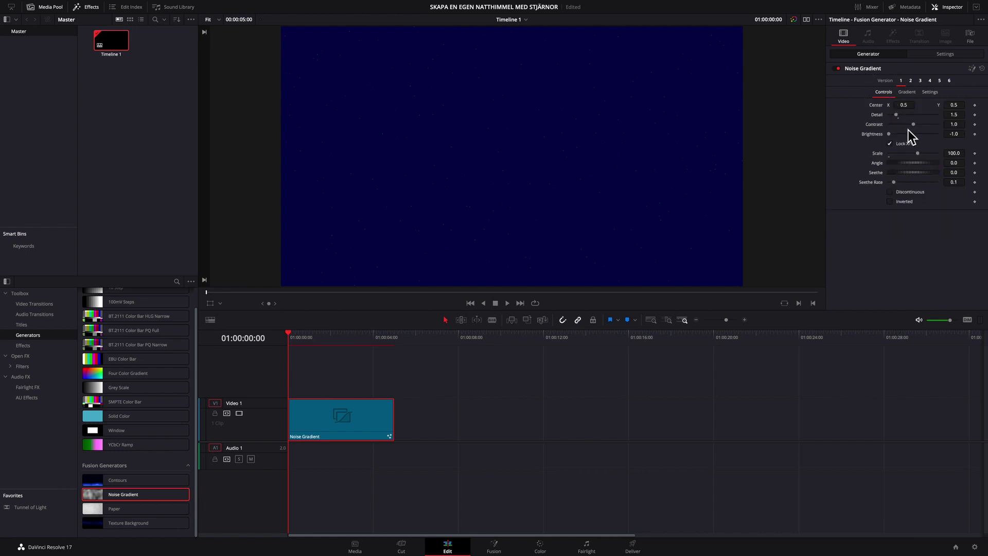
drag(915, 128, 917, 128)
drag(890, 134, 893, 137)
click(510, 305)
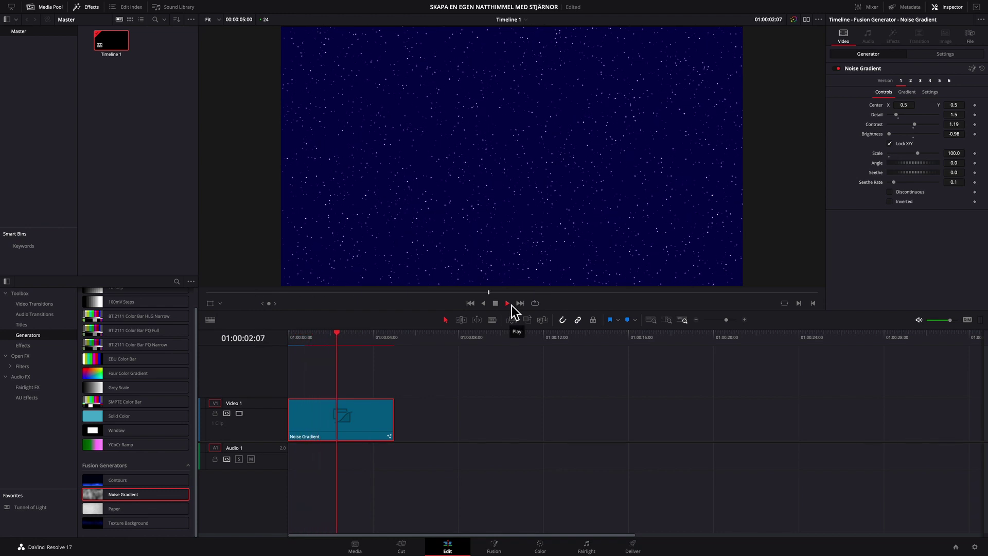
click(507, 305)
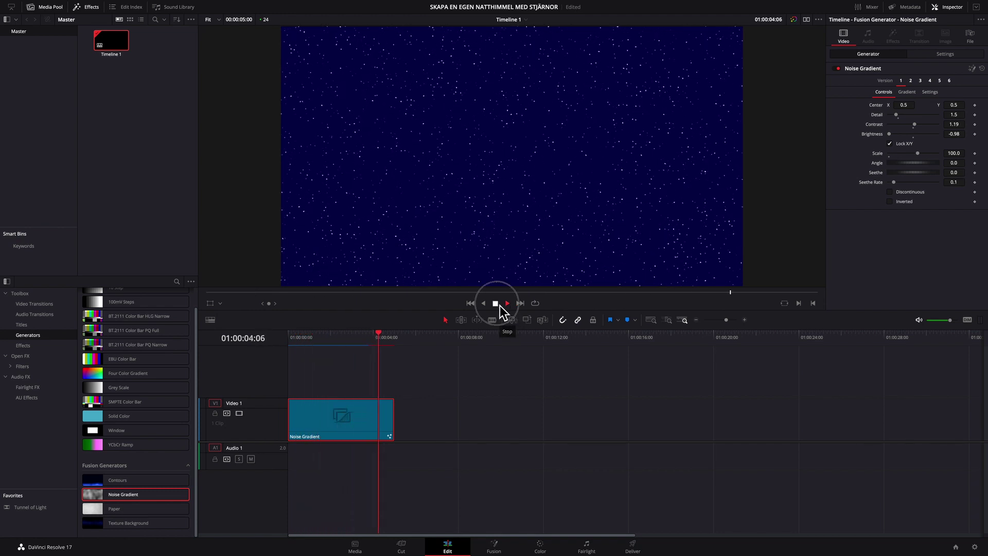
key(Home)
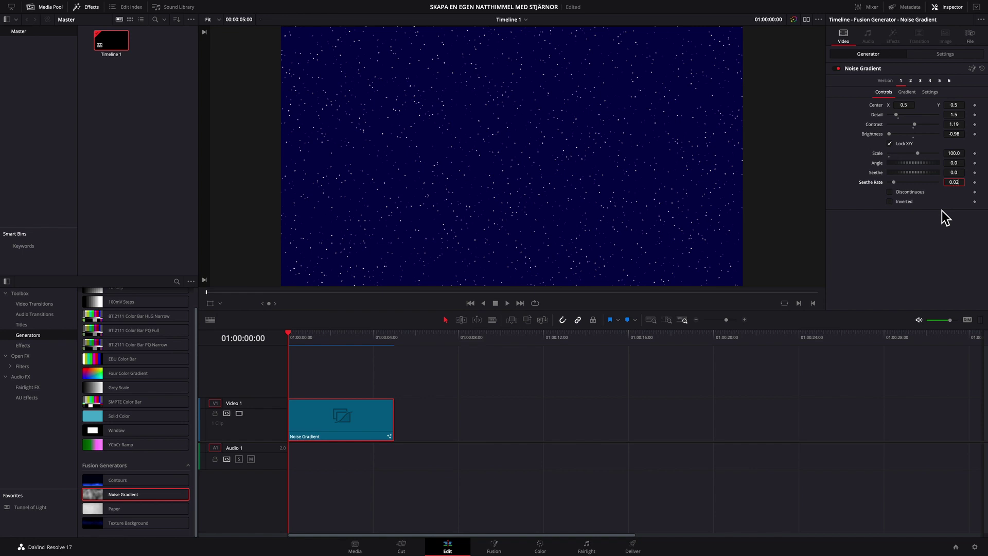
Set Seethe Rate to 0.02, preview the twinkling, then set Detail 1.65 and Contrast 1.06.
key(Return)
click(508, 304)
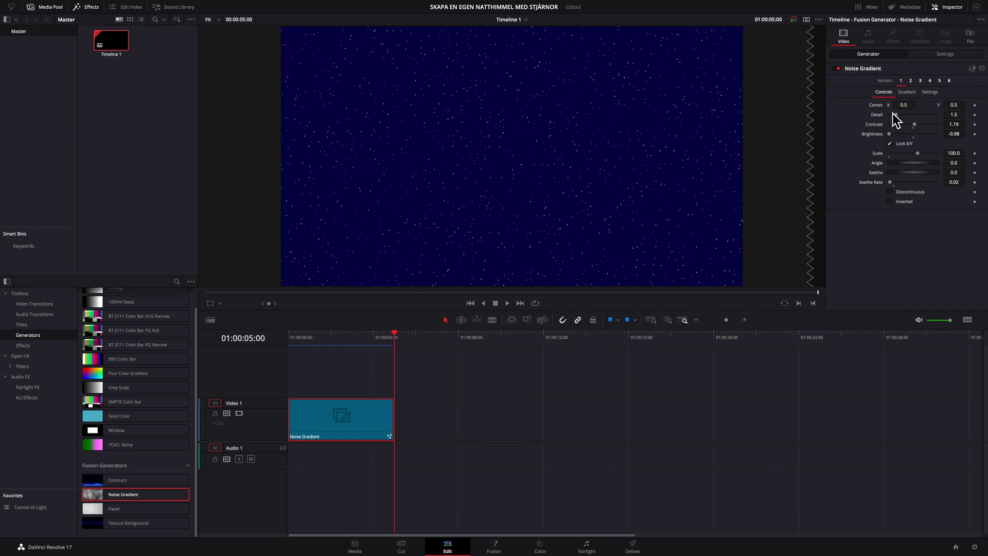
drag(895, 114, 900, 116)
drag(918, 125, 917, 125)
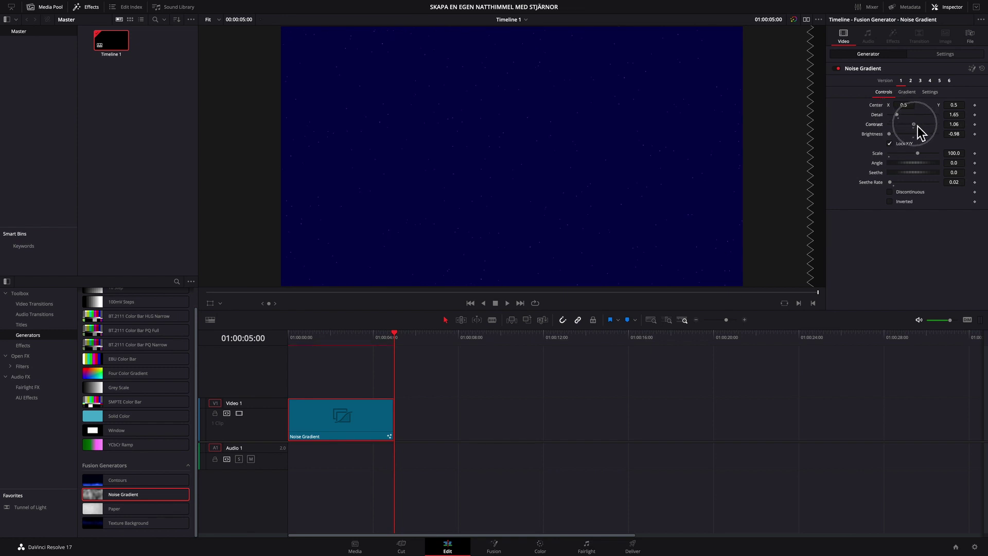